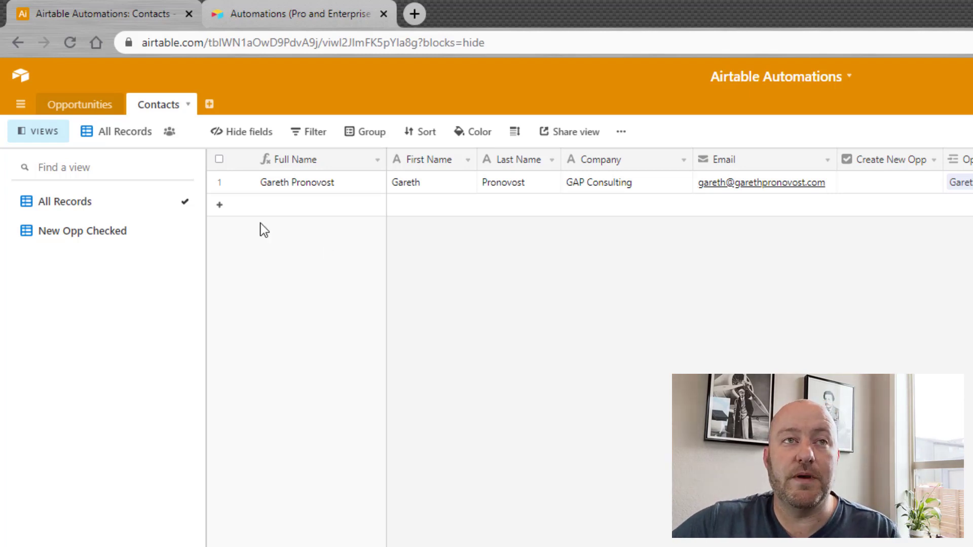
Step: Glance at the existing Opportunities records, then return to all contact records
click(79, 235)
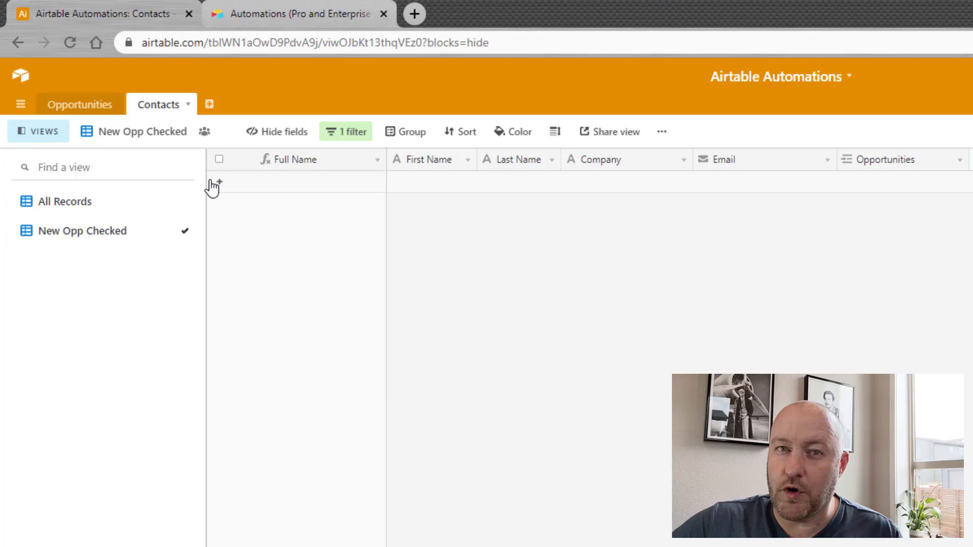
click(87, 108)
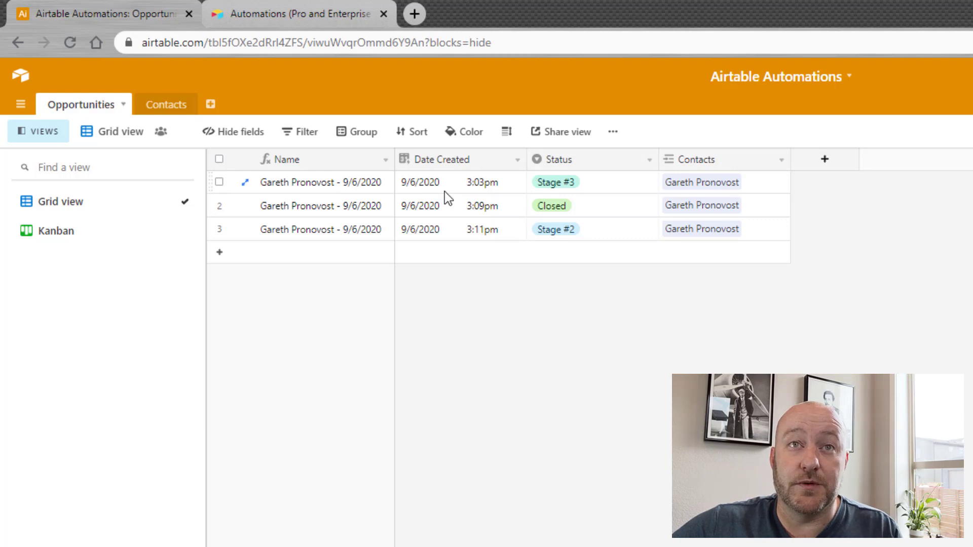
click(164, 104)
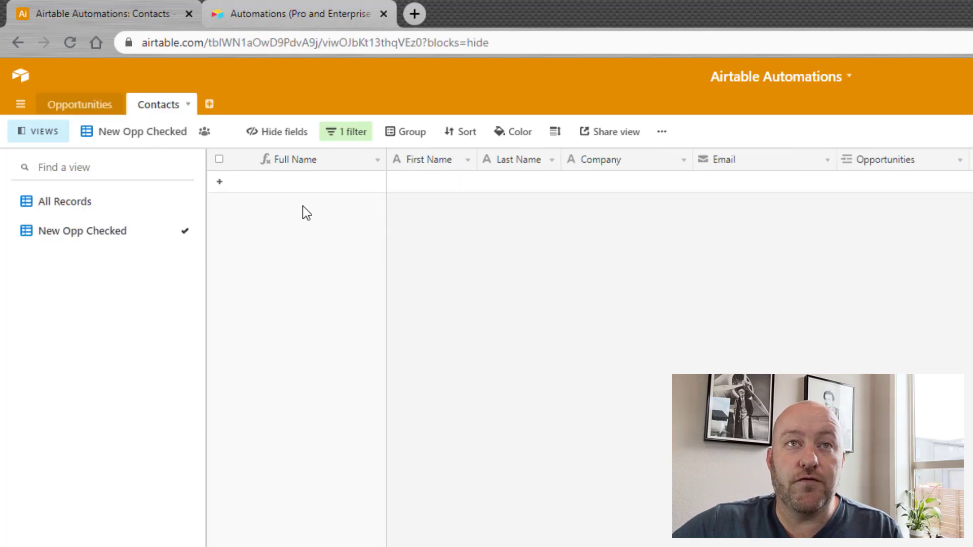
click(128, 208)
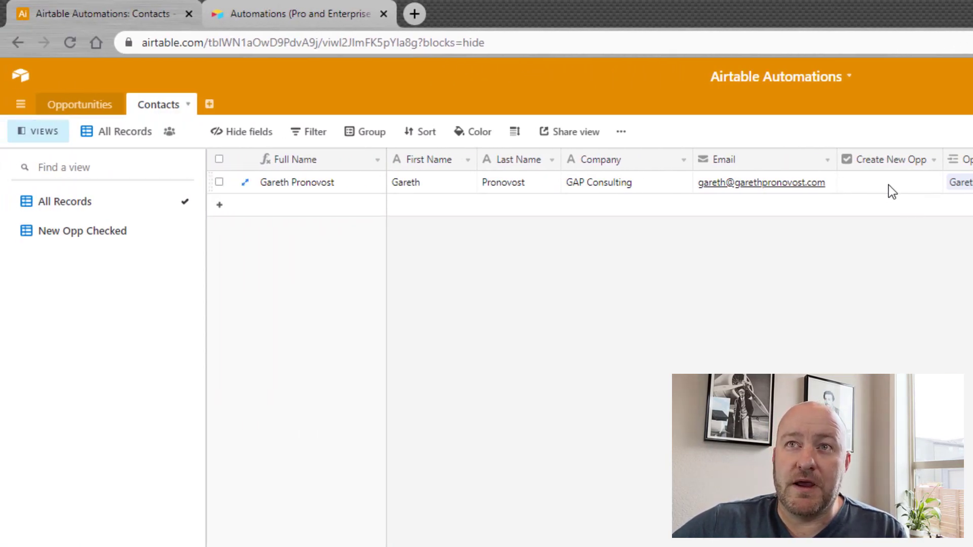
Step: Switch to the New Opp Checked view and inspect its single filter condition
click(88, 234)
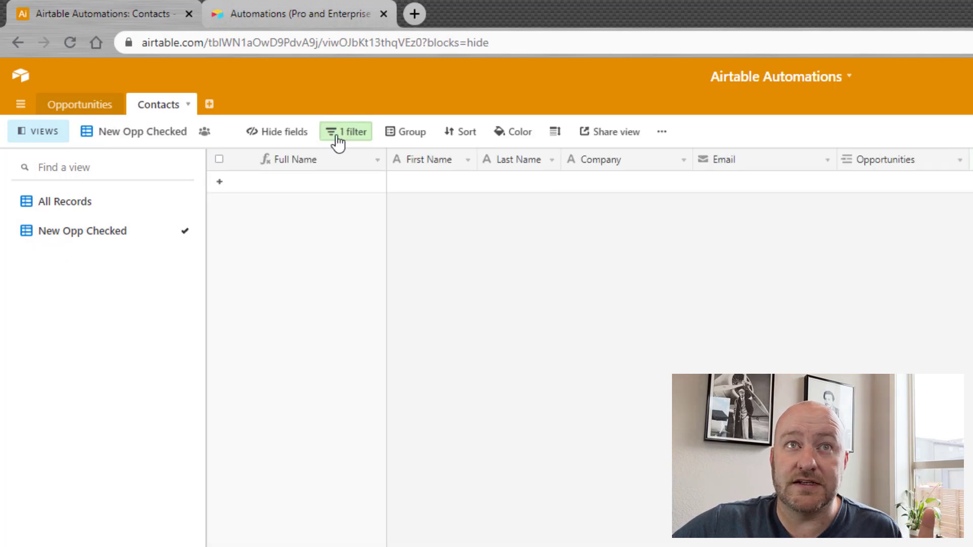
click(334, 137)
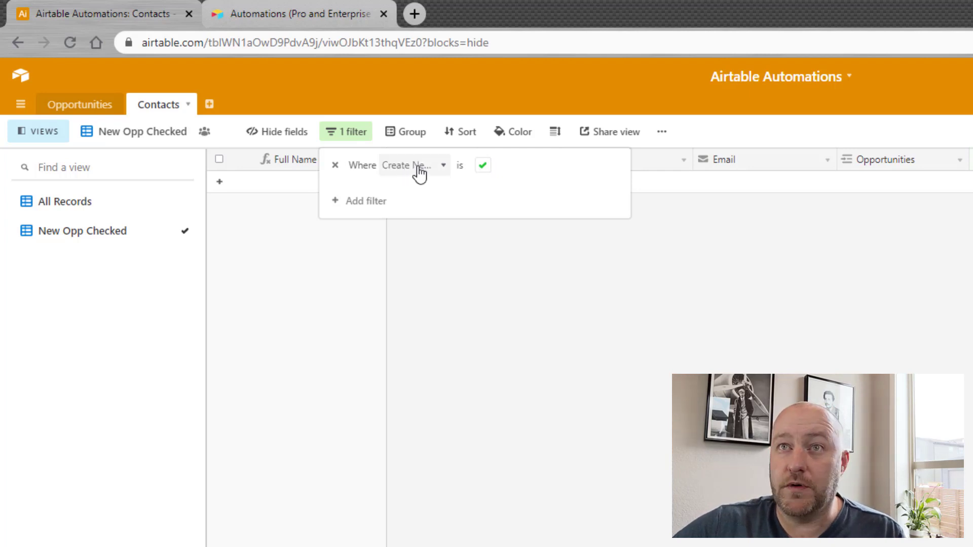
click(412, 234)
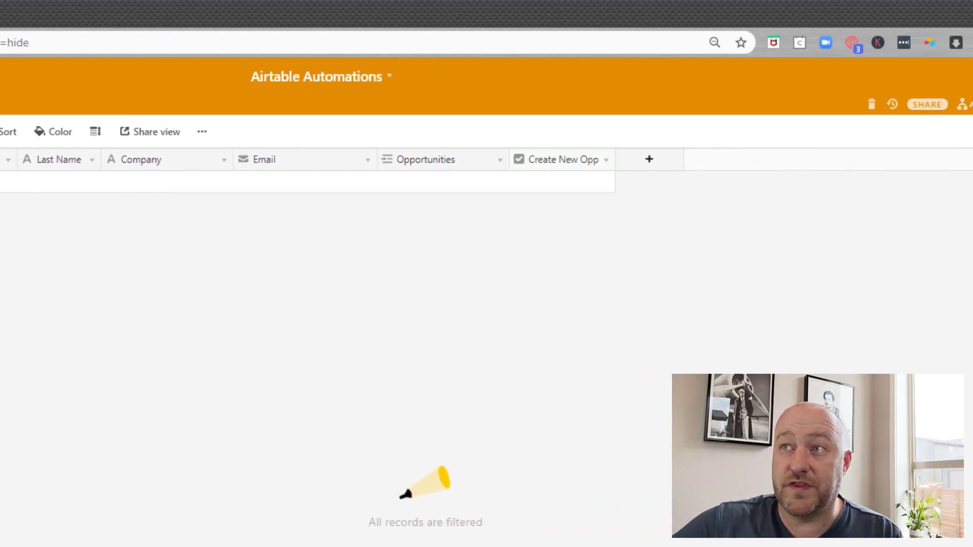
Step: Review the Create New Opp automation's trigger table and view, and its Stage #1 Create record action
click(860, 111)
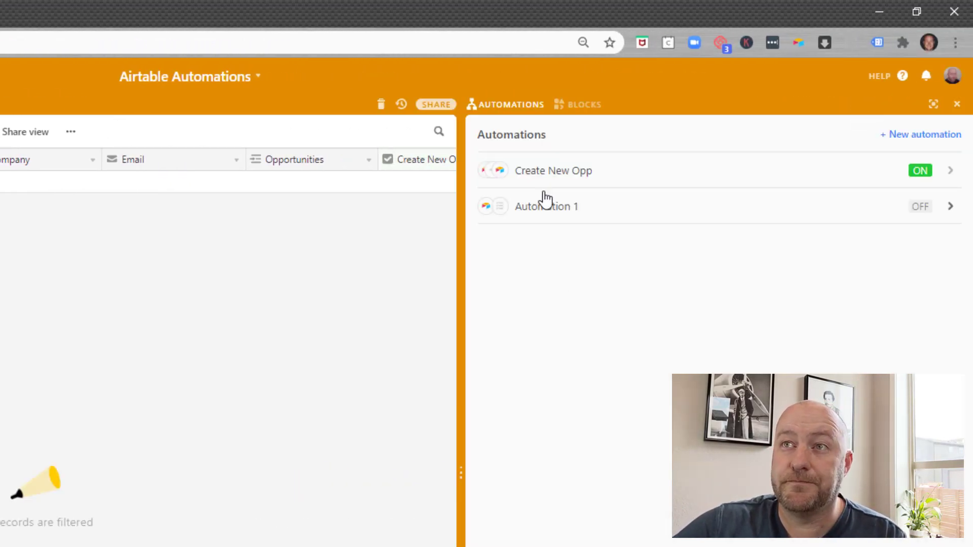
click(555, 173)
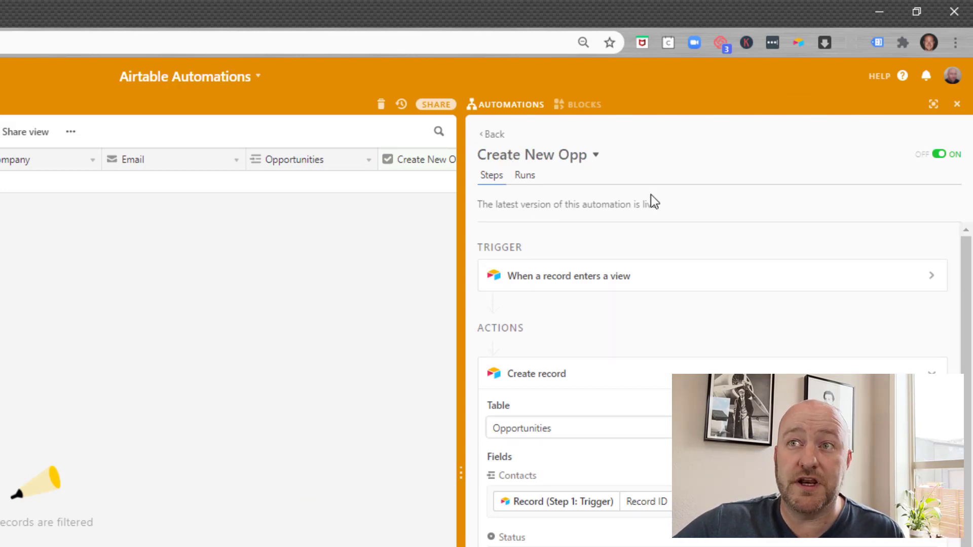
click(570, 287)
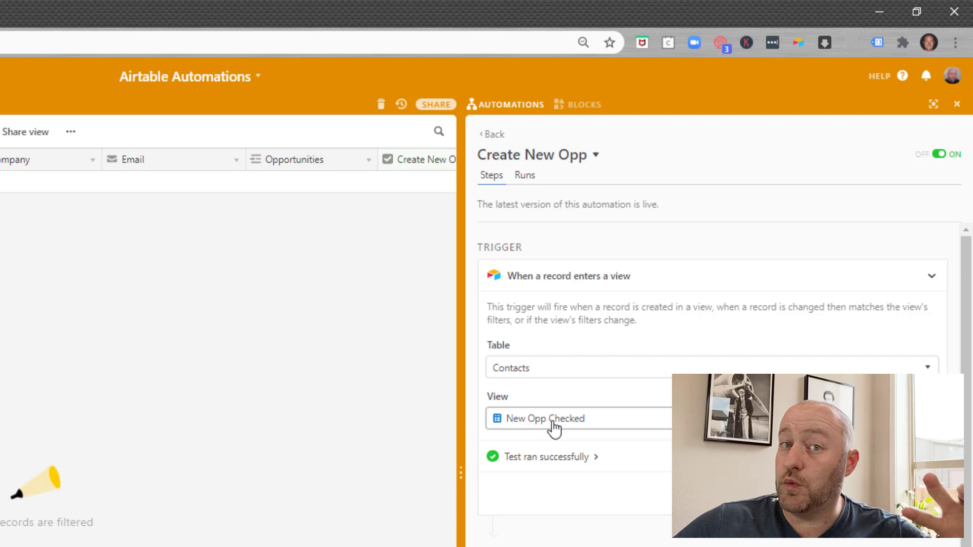
click(552, 280)
scroll(545, 384, down, 2)
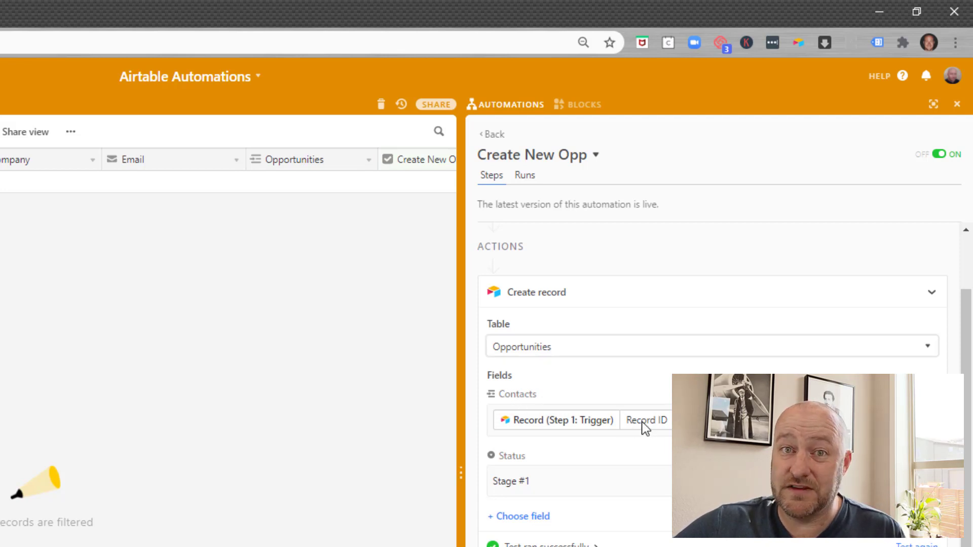
scroll(639, 427, down, 3)
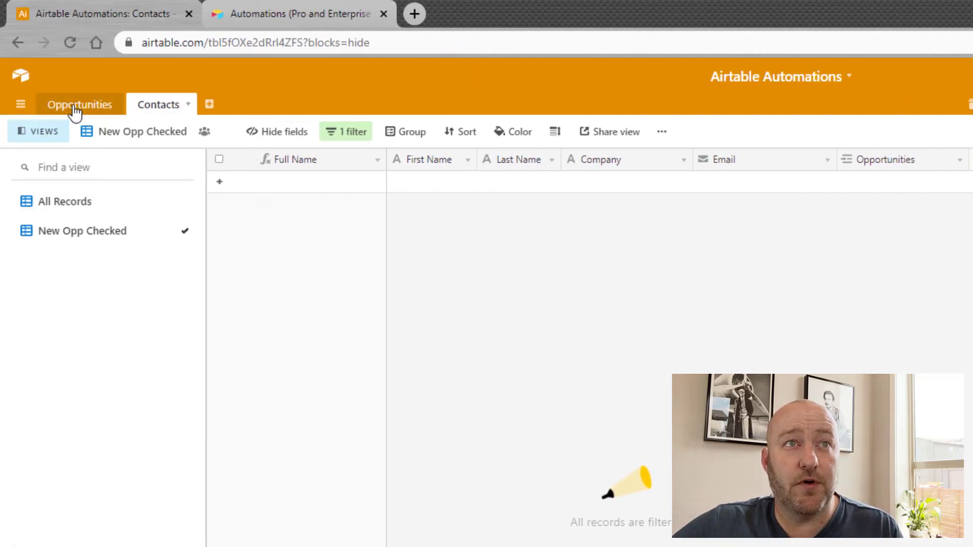
click(79, 103)
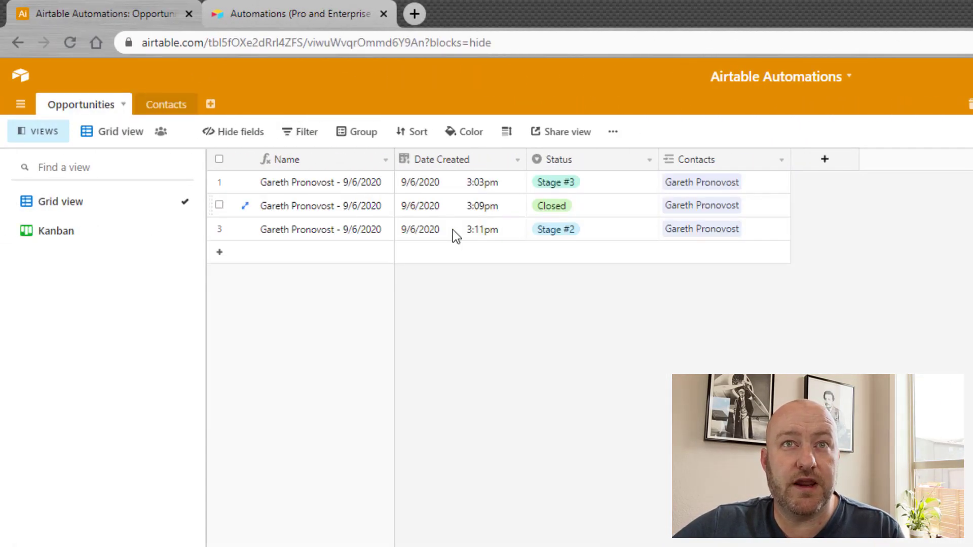
double_click(589, 184)
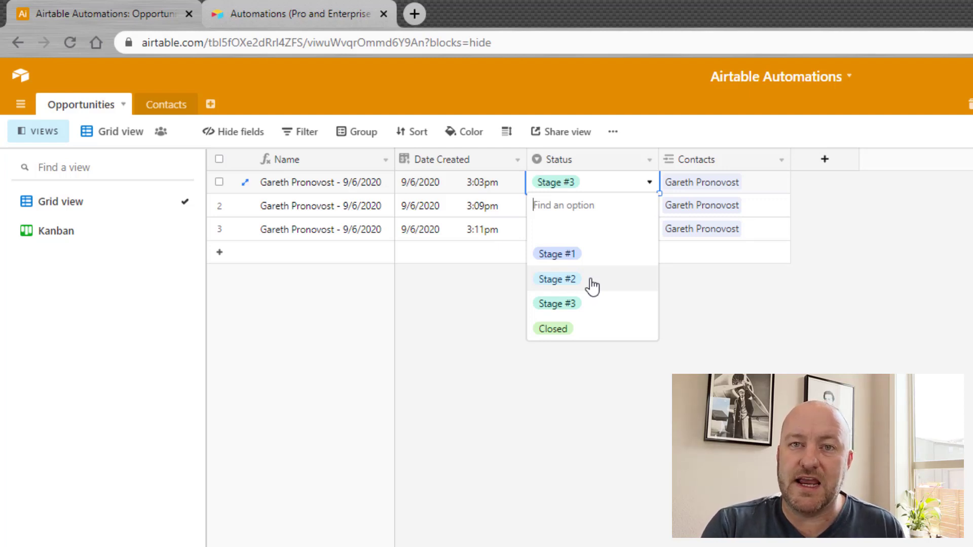
click(910, 339)
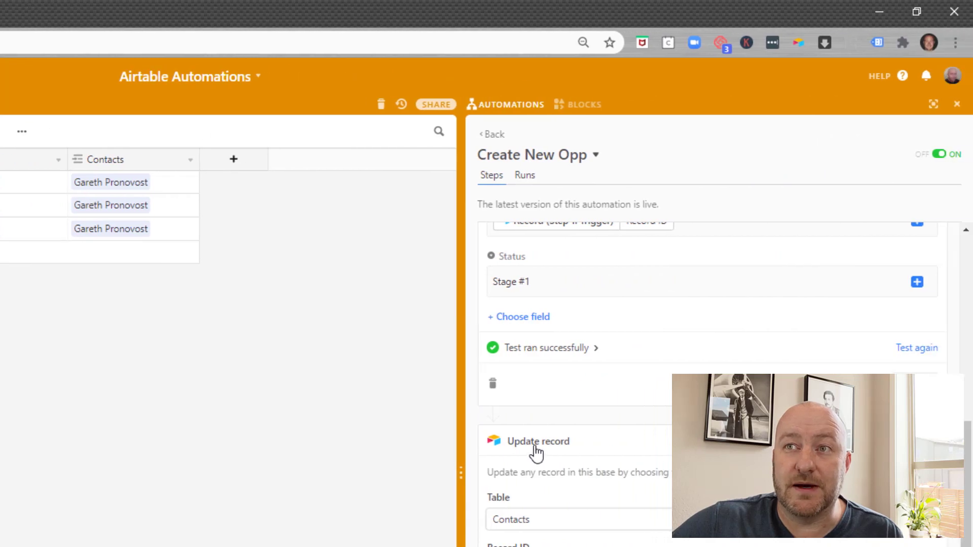
scroll(532, 445, up, 5)
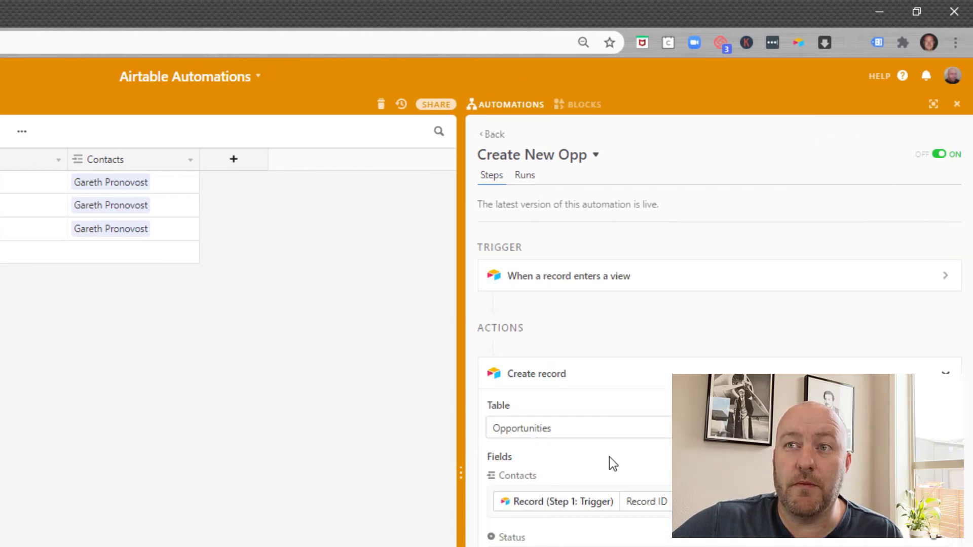
scroll(610, 459, down, 4)
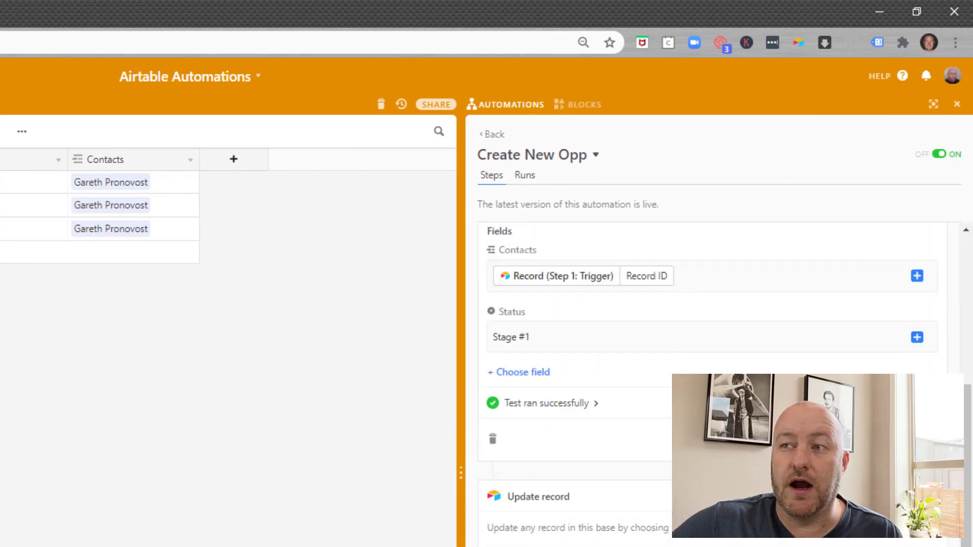
scroll(628, 532, down, 1)
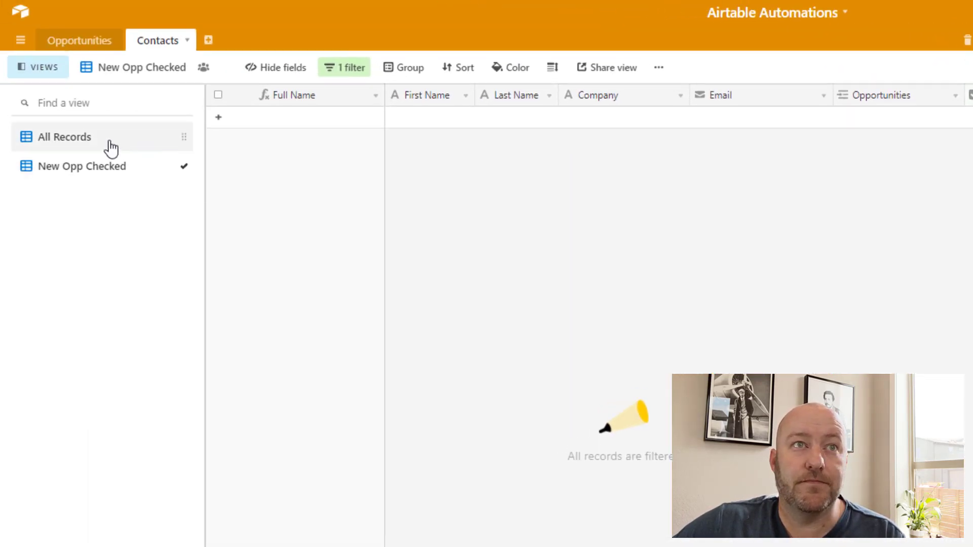
Step: Tick Create New Opp on the contact and check Opportunities for a new record
click(111, 148)
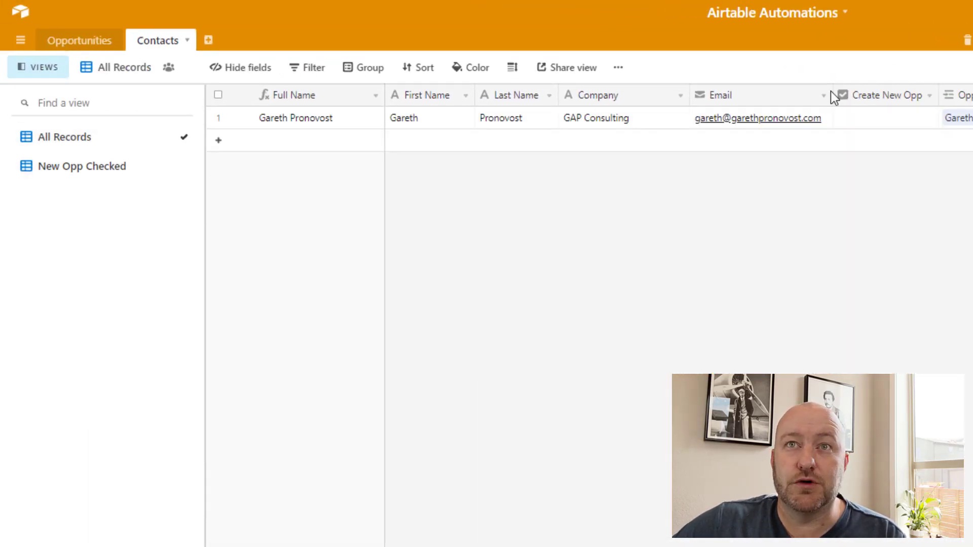
click(888, 121)
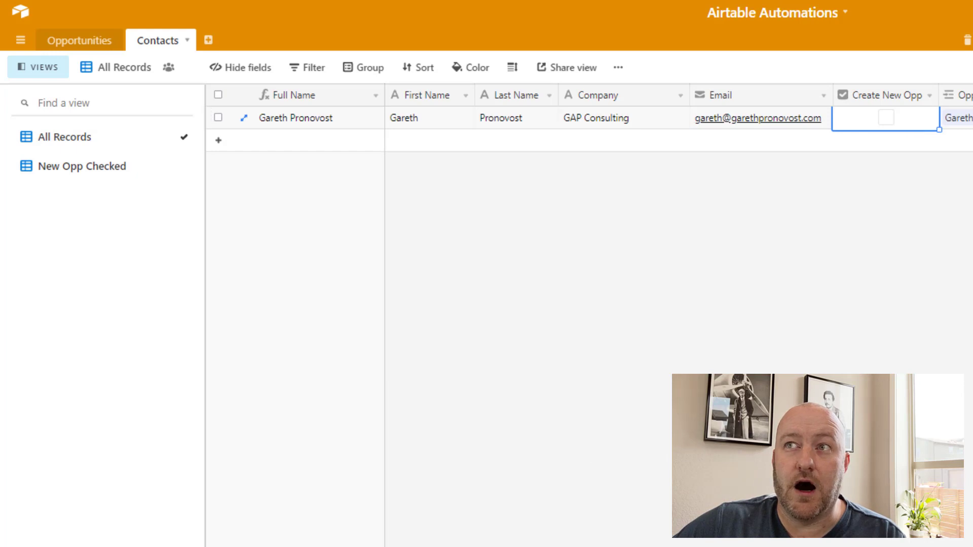
click(887, 119)
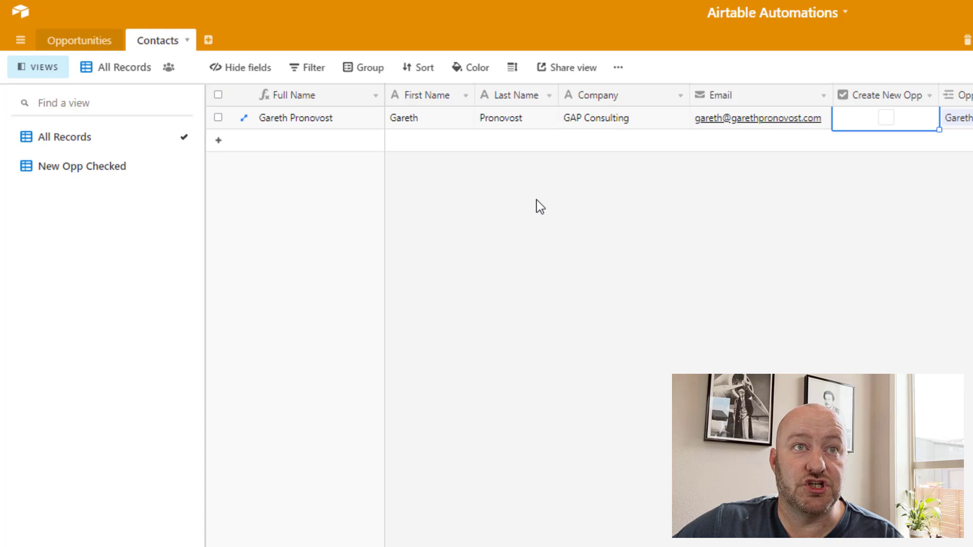
click(80, 41)
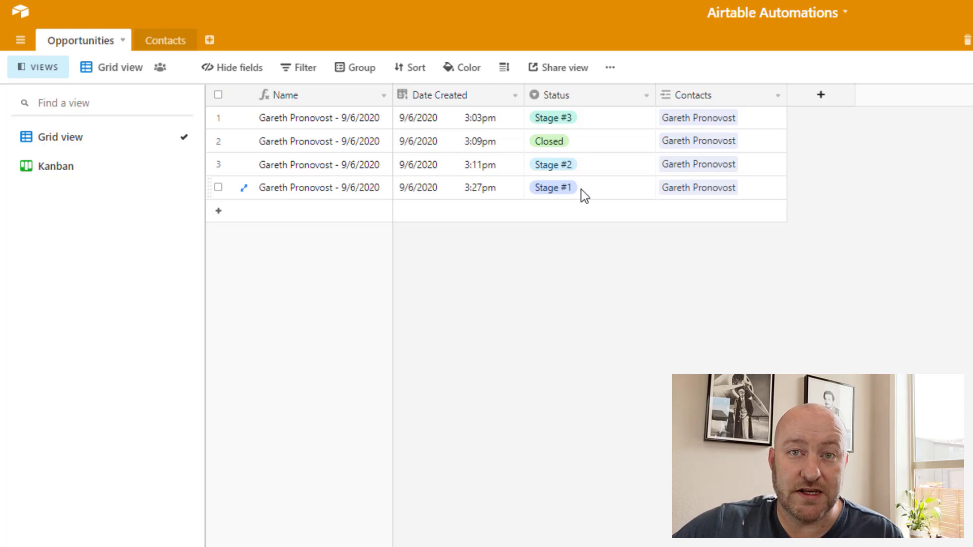
click(153, 42)
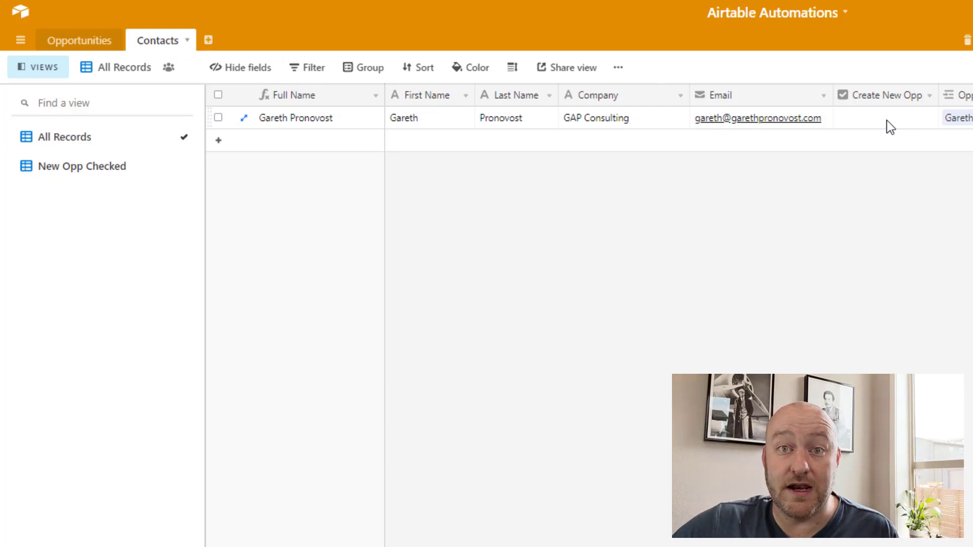
Step: Tick Create New Opp again and inspect the new opportunities' Stage #1 Status
click(887, 127)
click(886, 126)
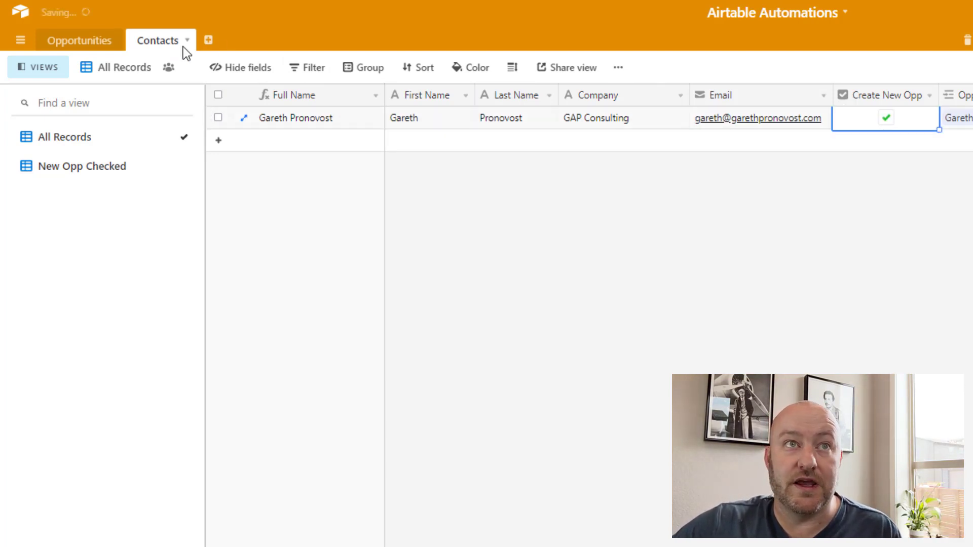
click(103, 46)
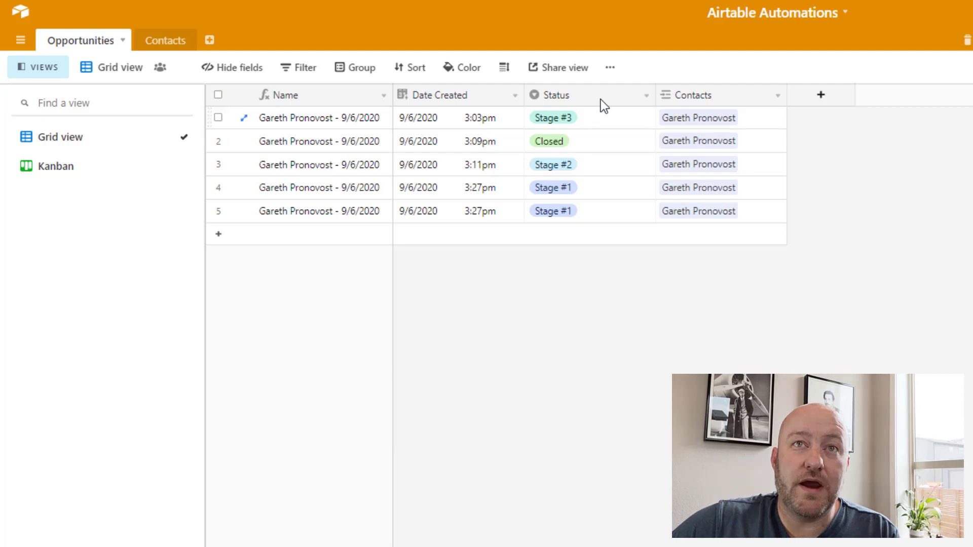
click(581, 121)
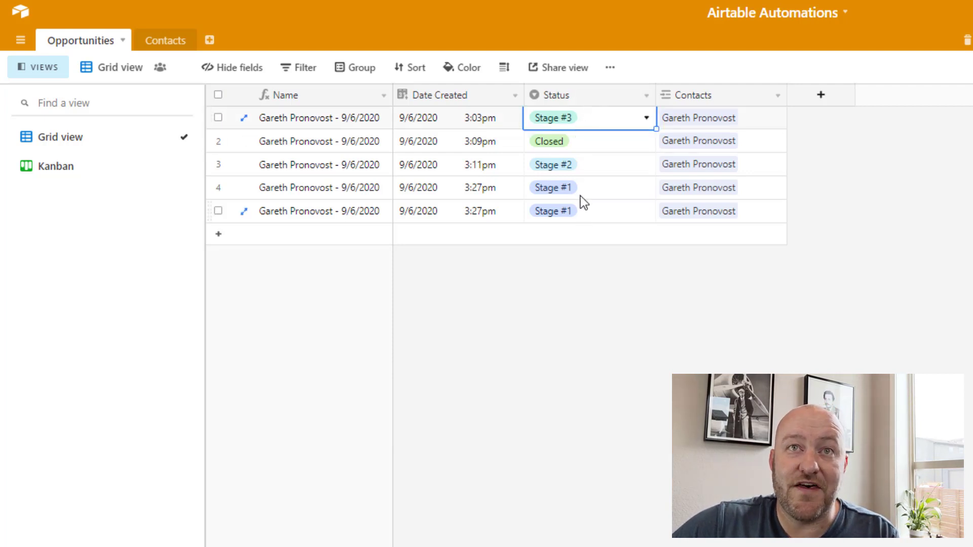
Step: On the Kanban board, drag one Stage #1 card to Stage #2 and the other to Stage #3
click(57, 170)
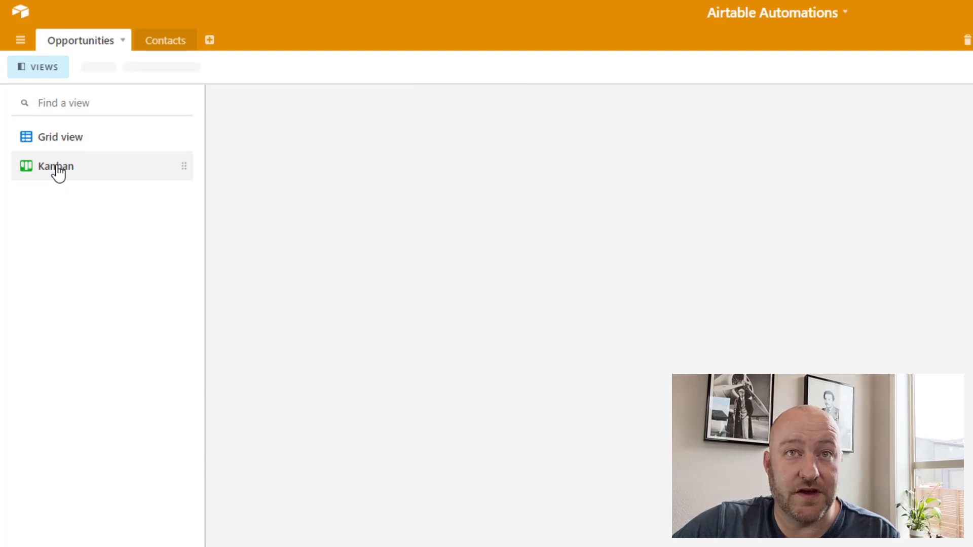
drag(526, 254, 742, 215)
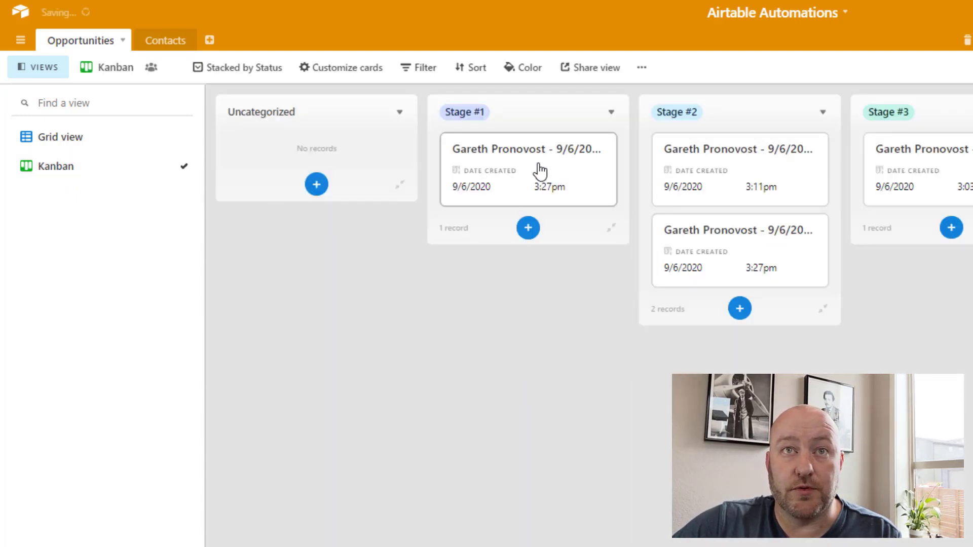
drag(539, 169, 887, 167)
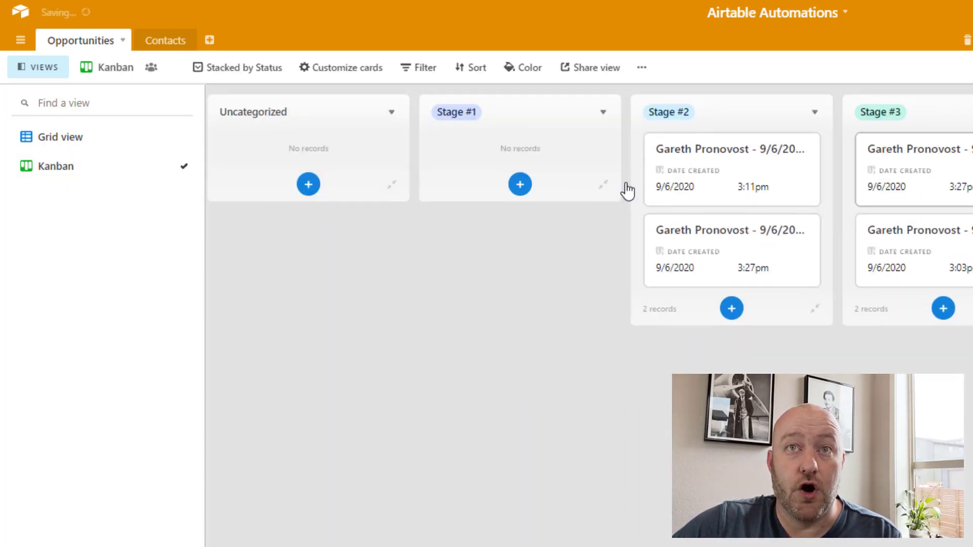
click(103, 147)
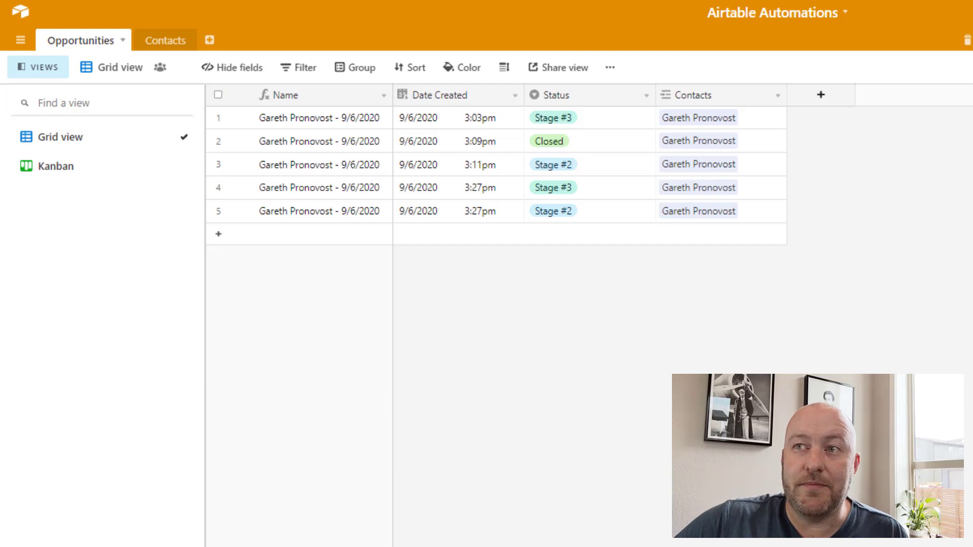
click(155, 44)
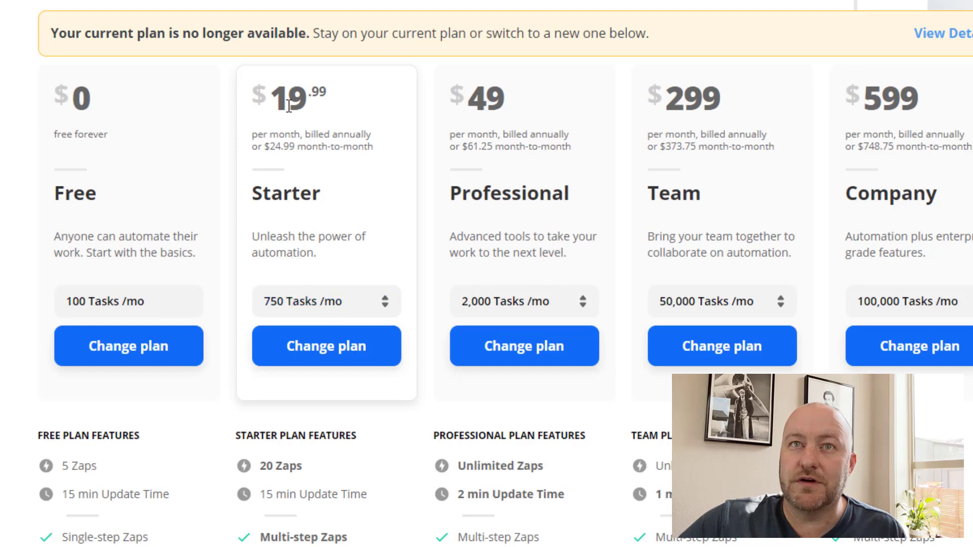
Step: Highlight the Starter plan's $19.99/month price, then clear the highlight
drag(308, 92, 327, 89)
click(274, 136)
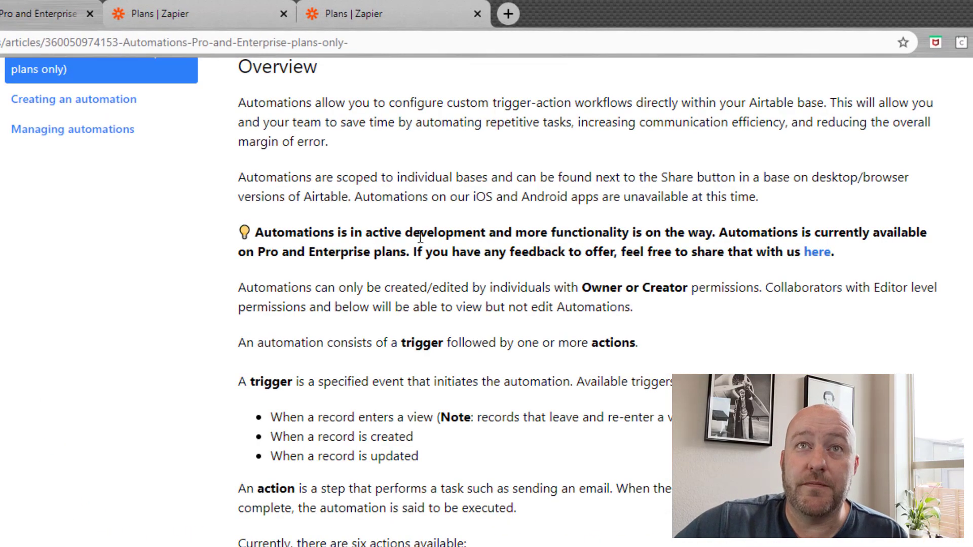
Step: Scroll to Current limits and highlight the Pro plan's 50k monthly runs
scroll(168, 372, down, 2)
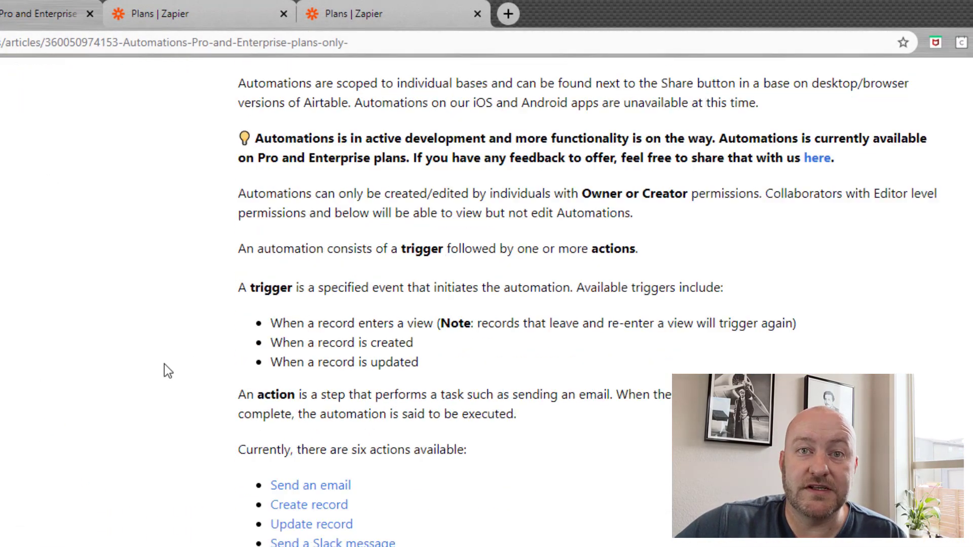
scroll(165, 364, down, 20)
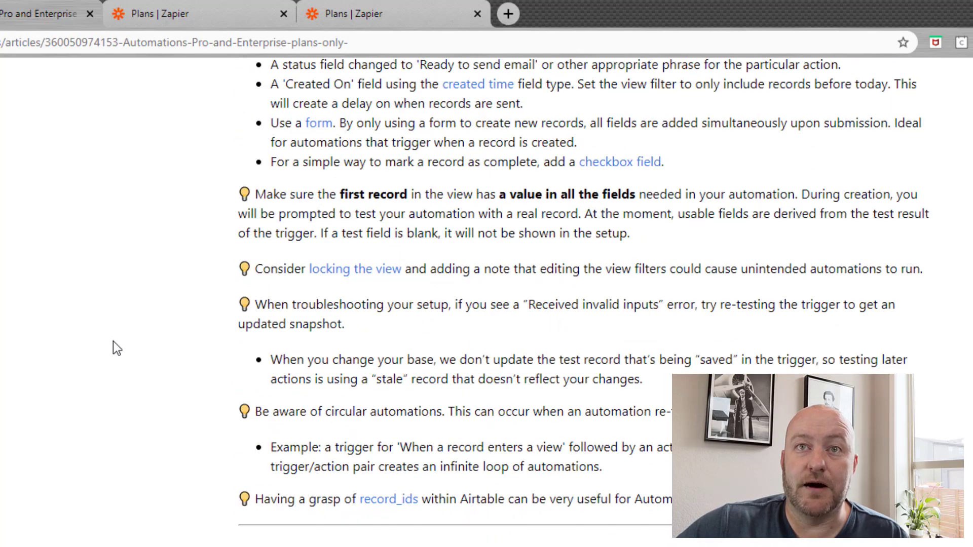
scroll(114, 342, down, 6)
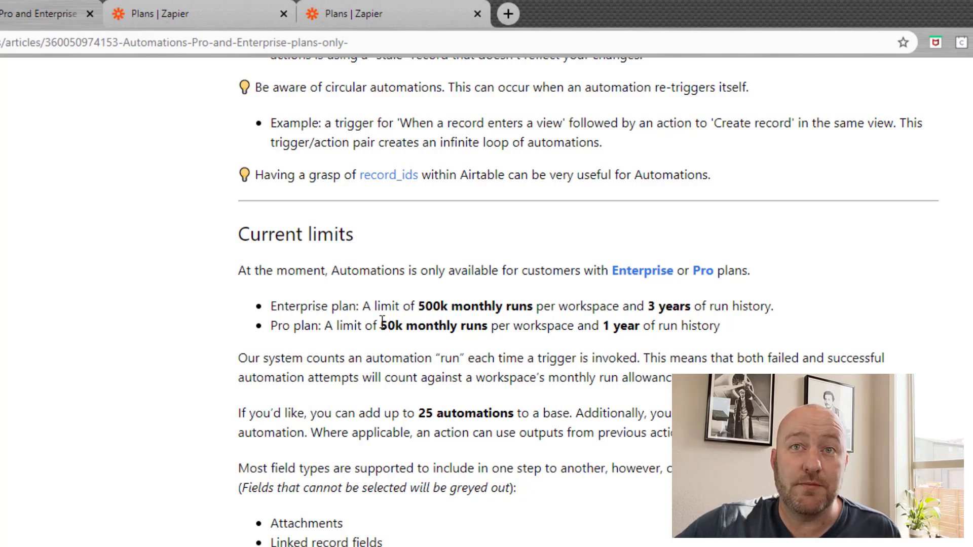
drag(382, 322, 491, 323)
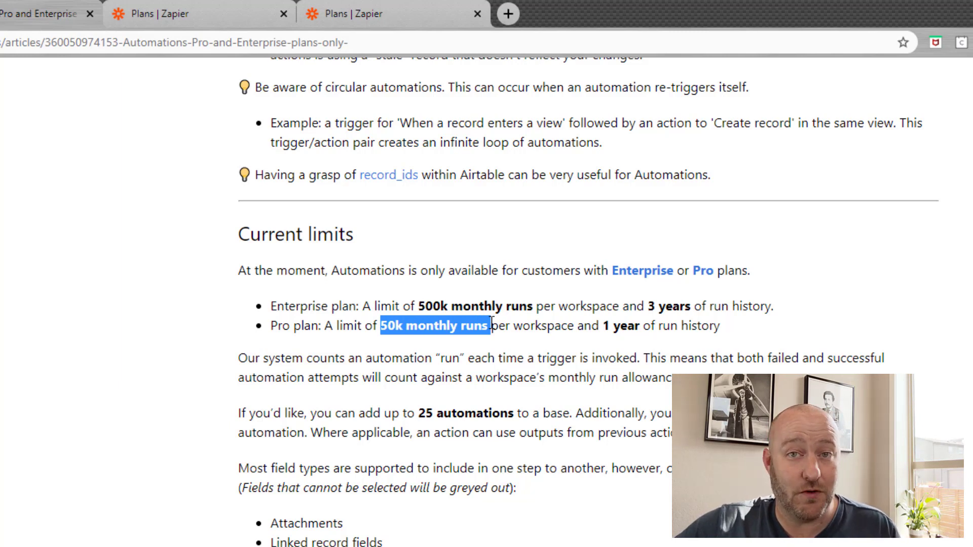
click(521, 328)
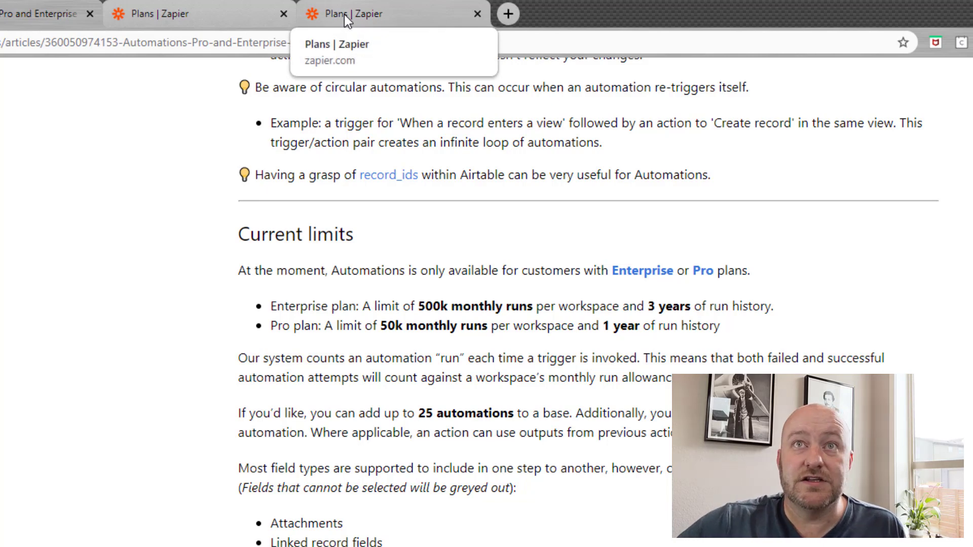
Step: Go to Zapier's My Apps page and browse the apps available to connect
click(214, 7)
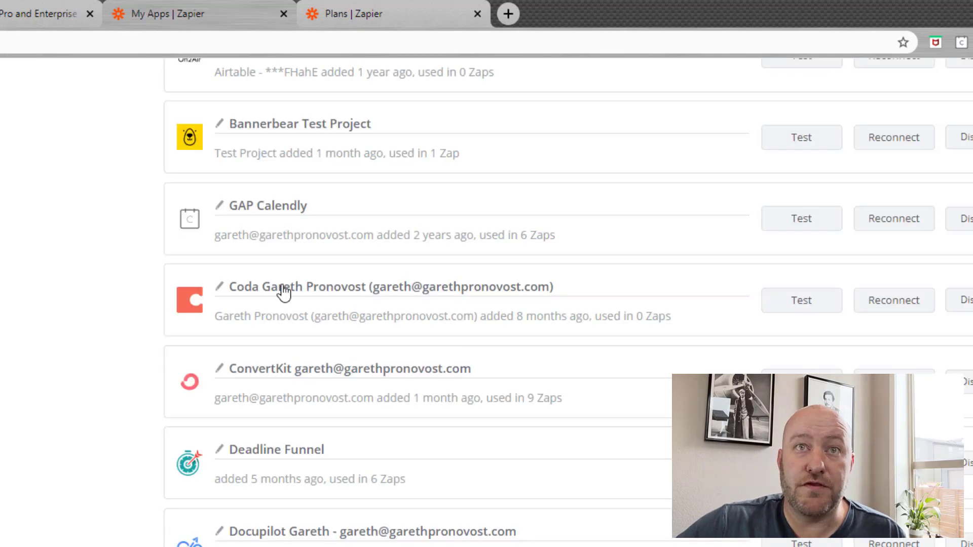
scroll(102, 449, up, 8)
click(284, 191)
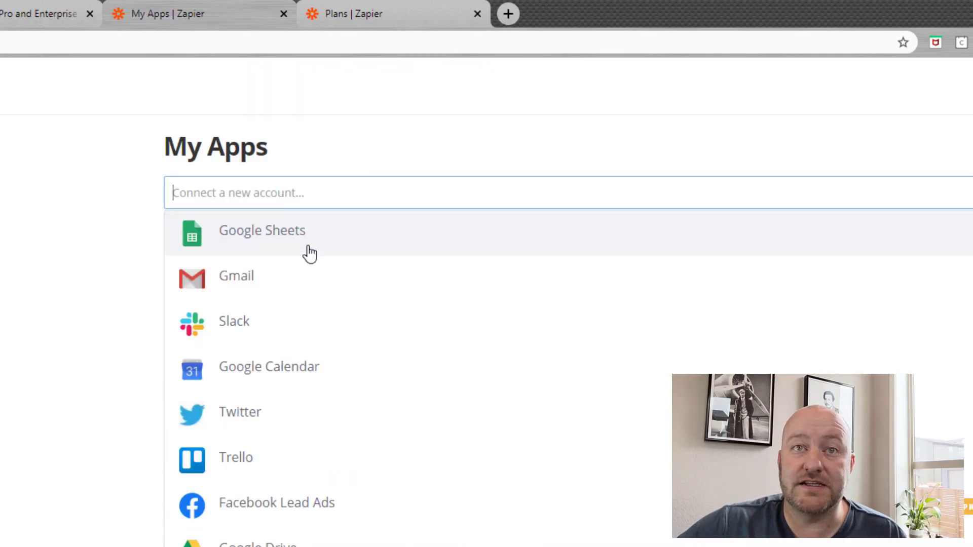
click(101, 264)
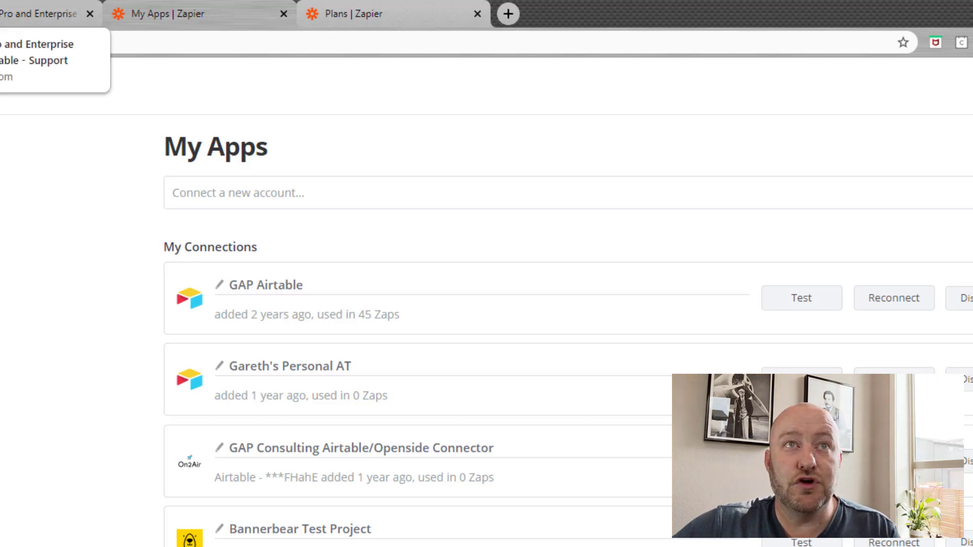
Step: Return to the Airtable base, open Automation 1 and start adding an action
click(20, 14)
key(ctrl+shift+Tab)
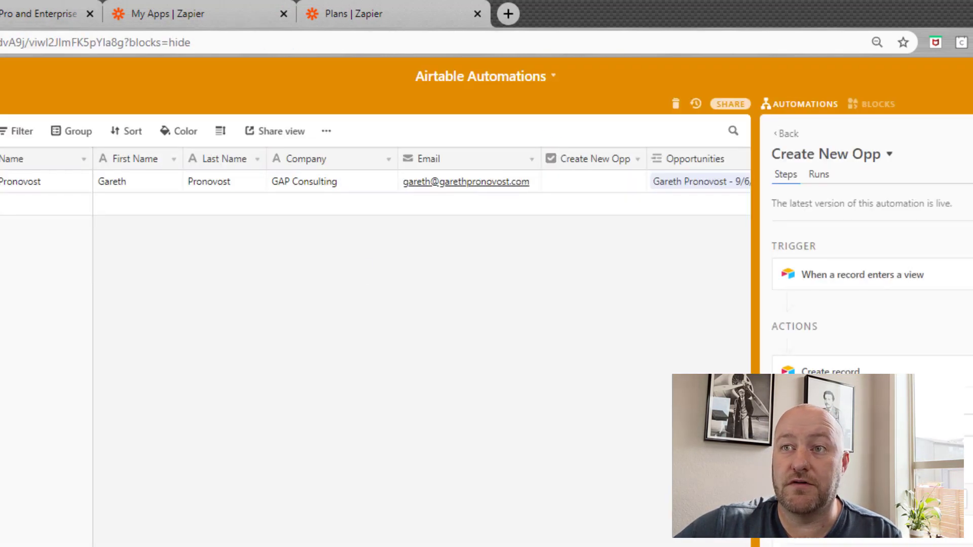
click(754, 126)
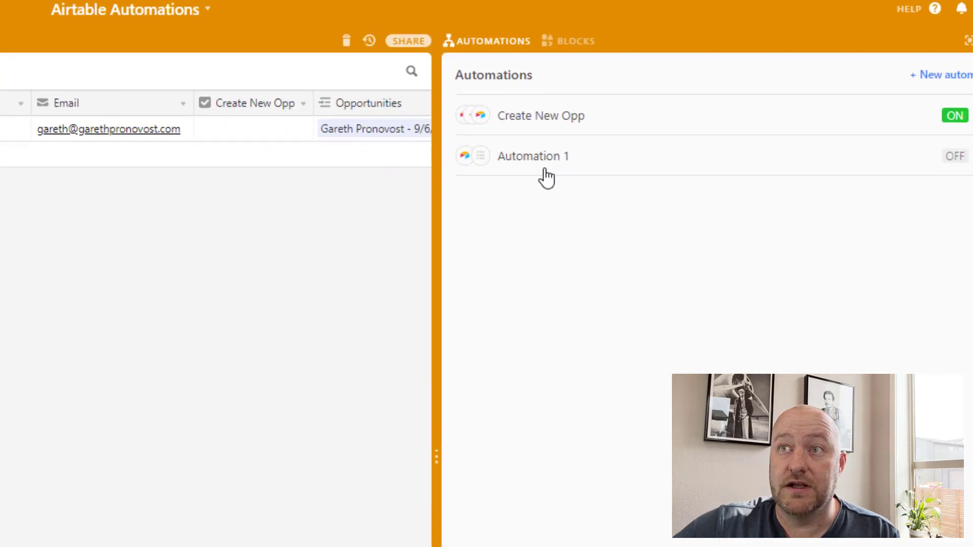
click(884, 155)
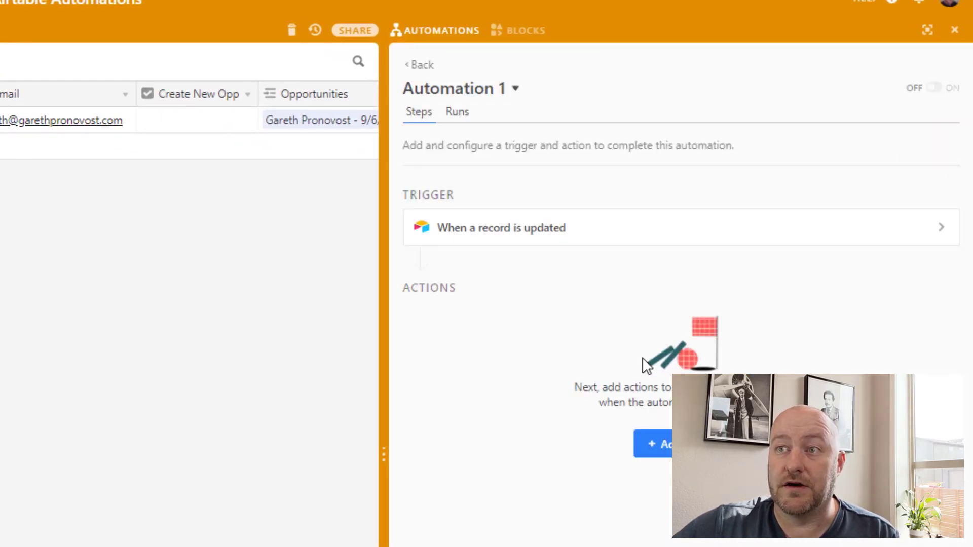
click(645, 445)
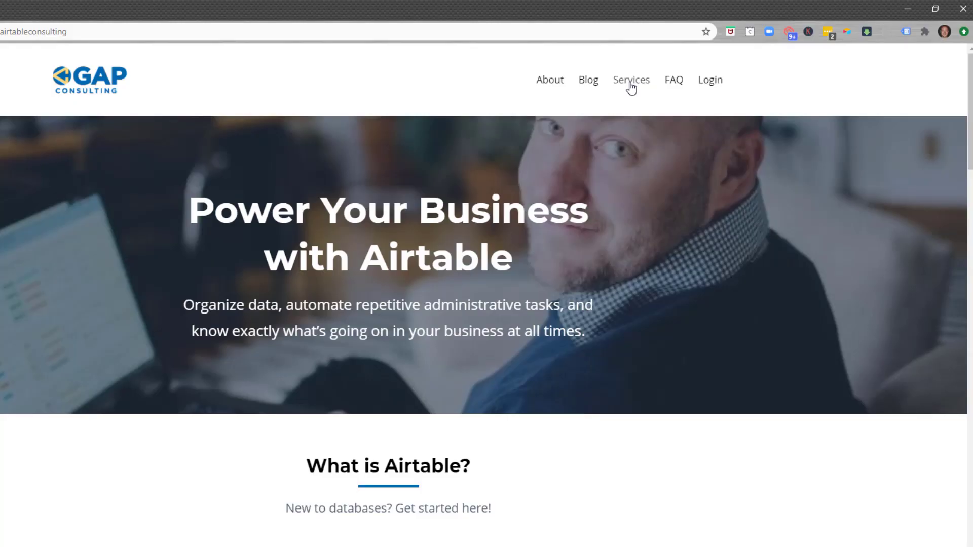
Step: Open Services and scroll to the Go Hourly, Explore Courses and Apply Here cards
click(631, 87)
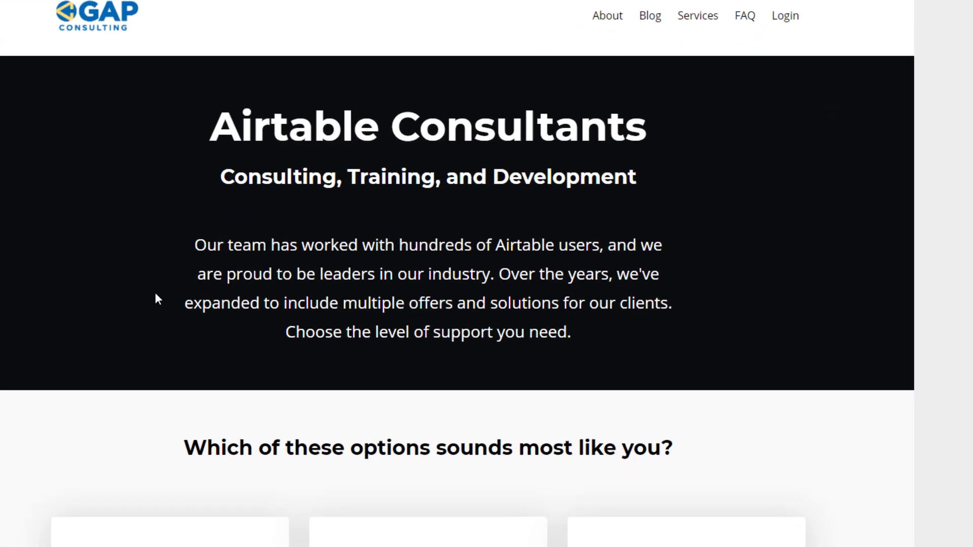
scroll(25, 243, down, 6)
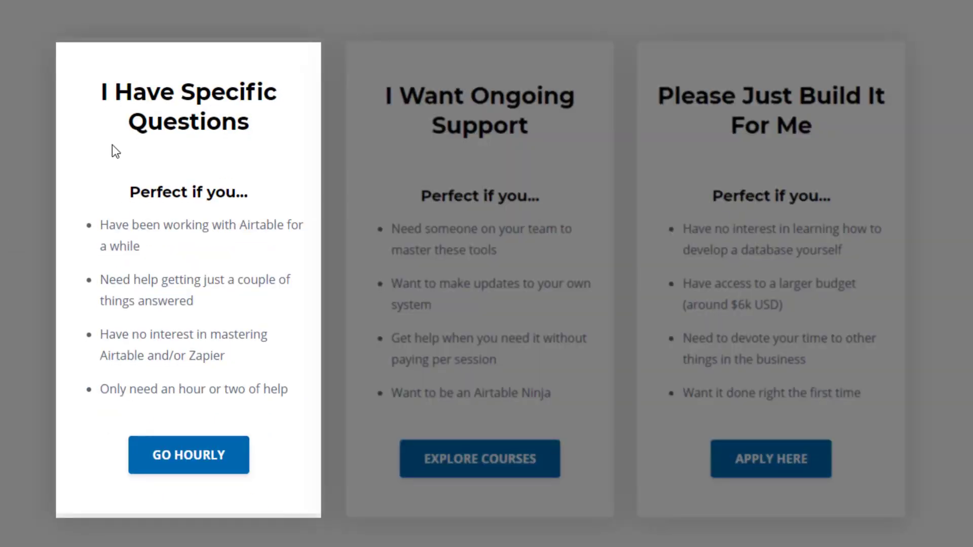